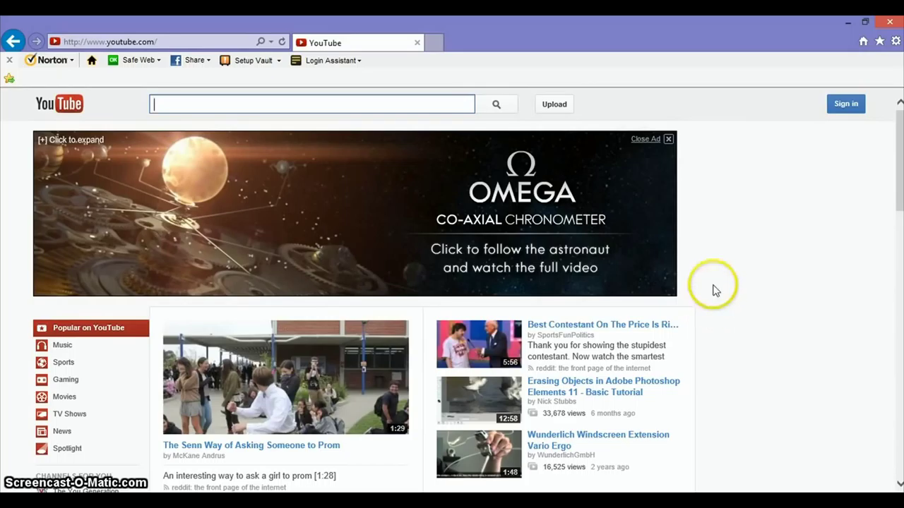
- Sign in to YouTube with the Google account by pasting its email and entering the password
{"action": "left_click", "coordinate": [845, 106]}
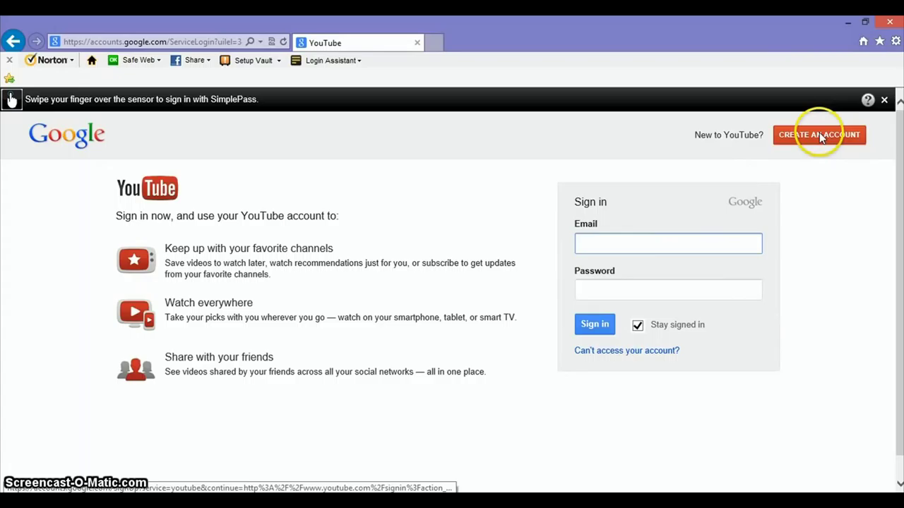
{"action": "right_click", "coordinate": [622, 243]}
{"action": "left_click", "coordinate": [660, 300]}
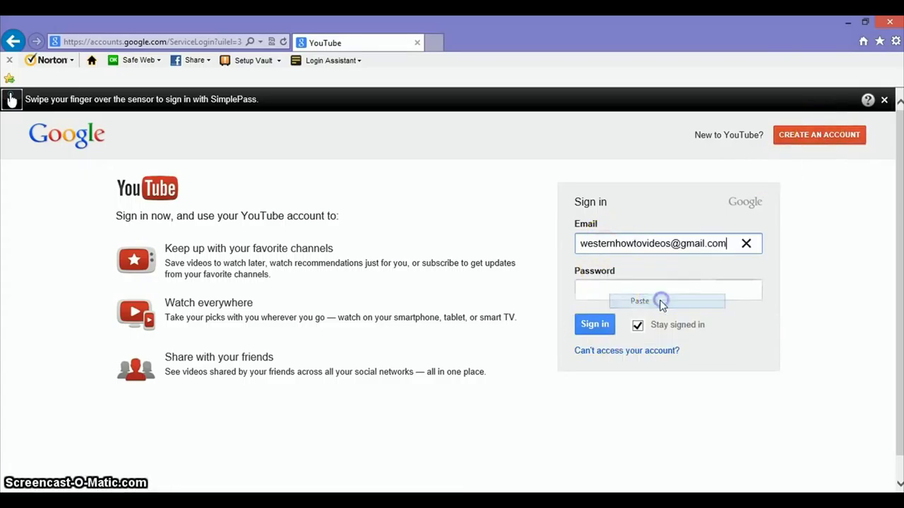
{"action": "left_click", "coordinate": [648, 292]}
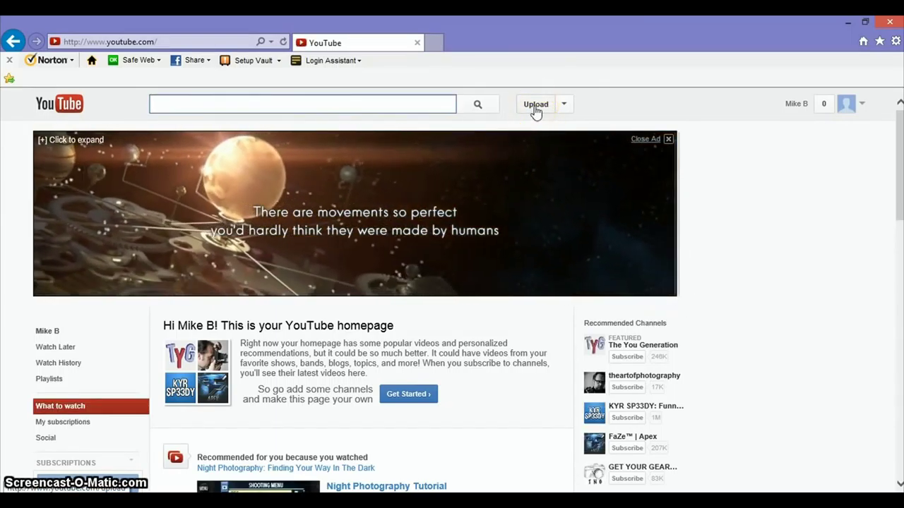
- Upload the Google Chome Homepage AVI file from My Passport (F:) > Video 2013 > How to Videos
{"action": "left_click", "coordinate": [535, 106]}
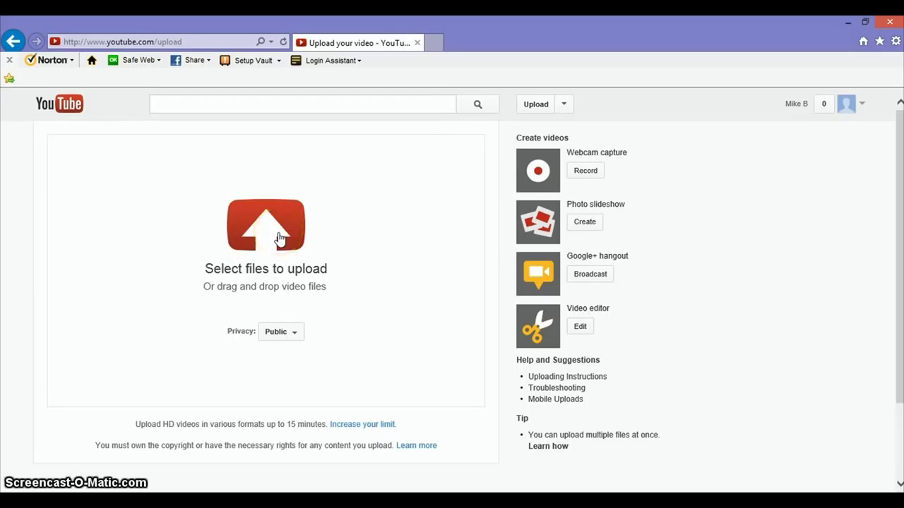
{"action": "left_click", "coordinate": [278, 237]}
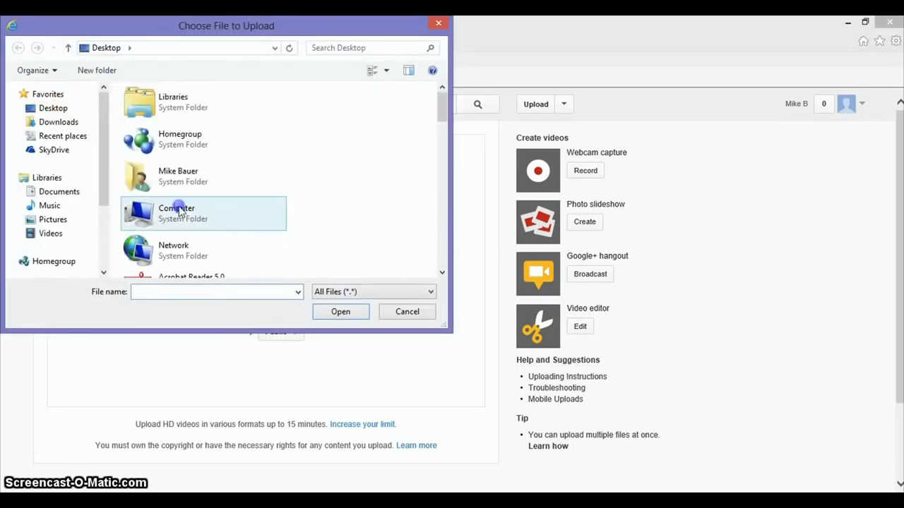
{"action": "left_click_drag", "start_coordinate": [101, 183], "coordinate": [102, 229]}
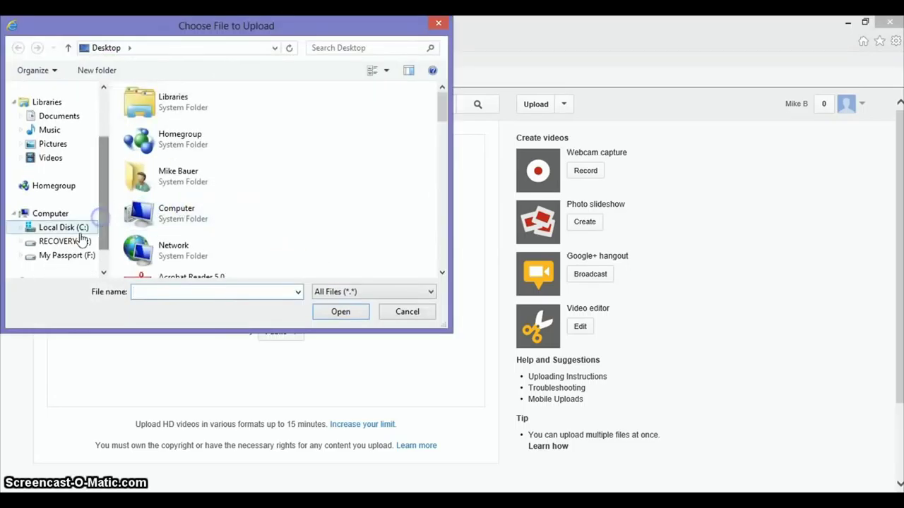
{"action": "left_click", "coordinate": [55, 258]}
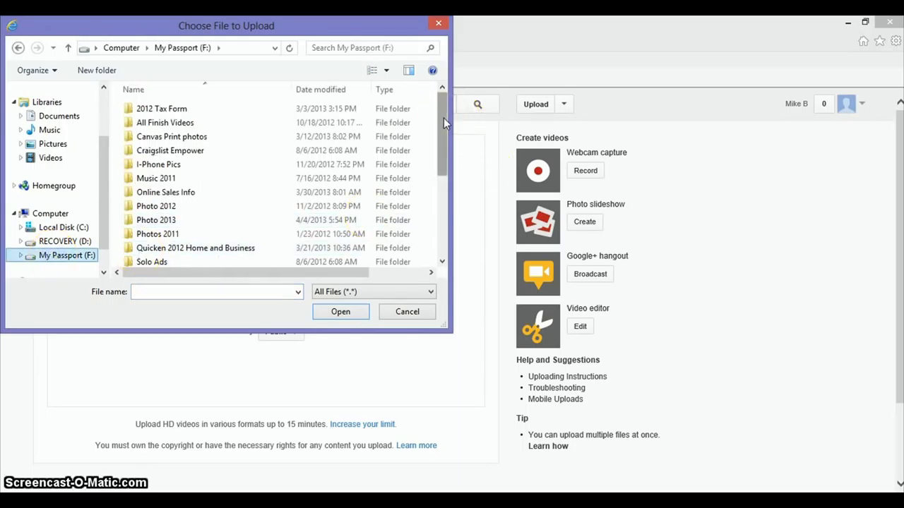
{"action": "left_click_drag", "start_coordinate": [443, 120], "coordinate": [447, 172]}
{"action": "left_click", "coordinate": [386, 203]}
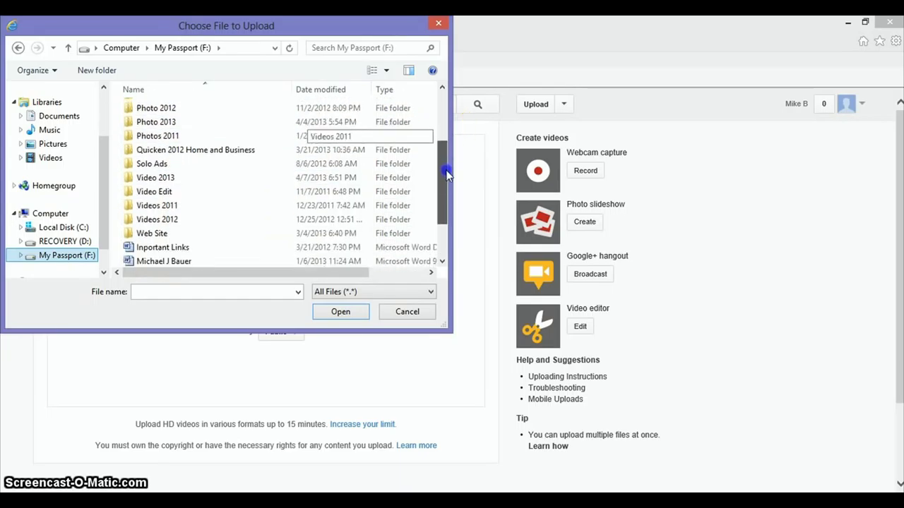
{"action": "left_click", "coordinate": [235, 200]}
{"action": "double_click", "coordinate": [205, 166]}
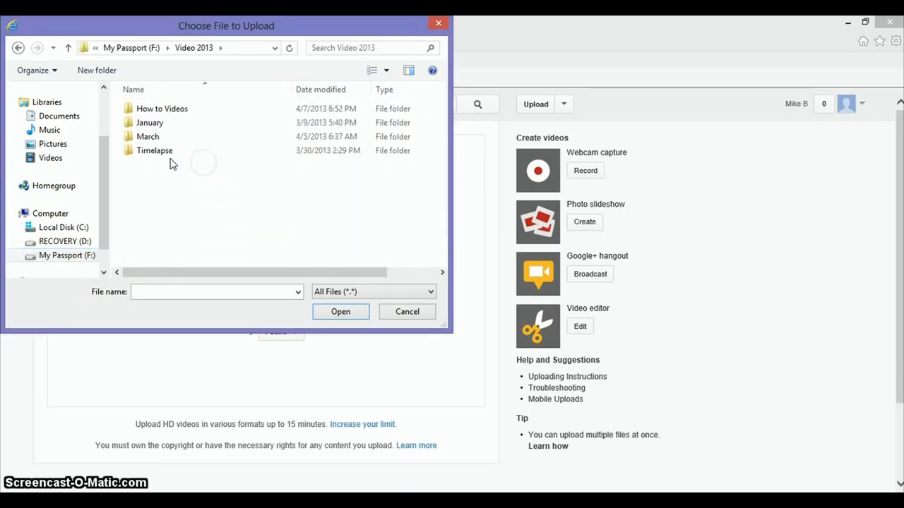
{"action": "double_click", "coordinate": [172, 109]}
{"action": "left_click", "coordinate": [171, 113]}
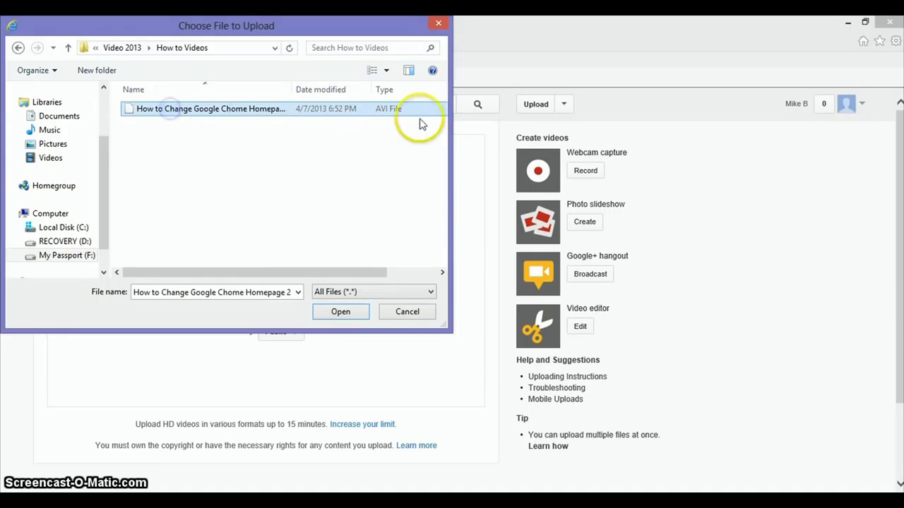
{"action": "left_click", "coordinate": [337, 311]}
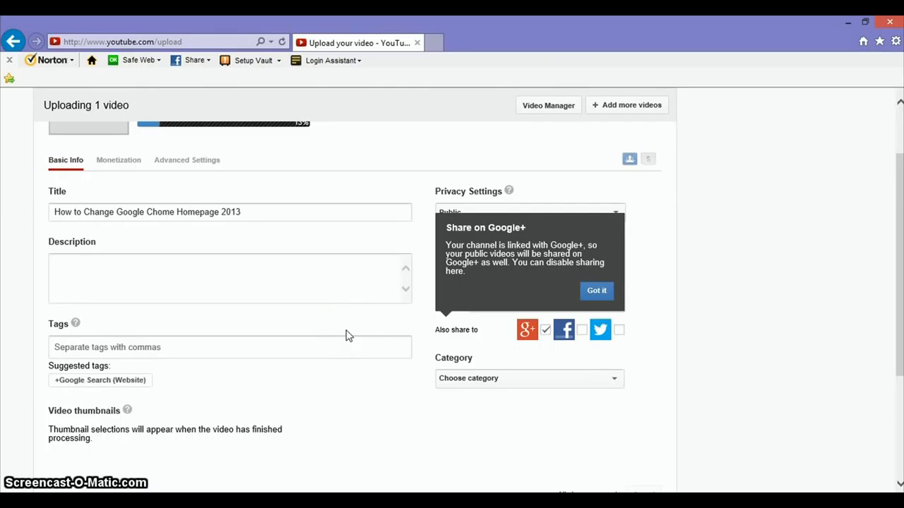
- Edit the Description and Tags fields on Basic Info while the upload finishes, then save the changes
{"action": "left_click_drag", "start_coordinate": [900, 249], "coordinate": [891, 219]}
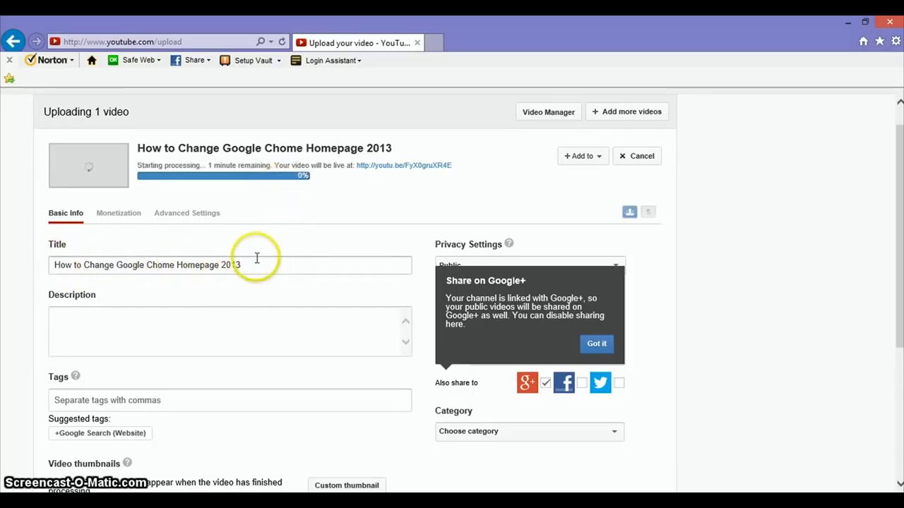
{"action": "left_click", "coordinate": [199, 316]}
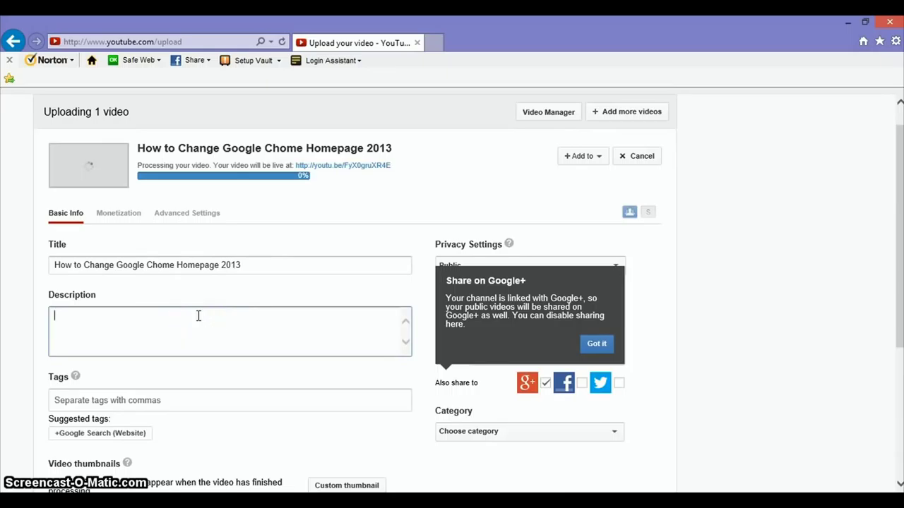
{"action": "scroll", "coordinate": [199, 316], "scroll_direction": "down", "scroll_amount": 3}
{"action": "left_click", "coordinate": [212, 297]}
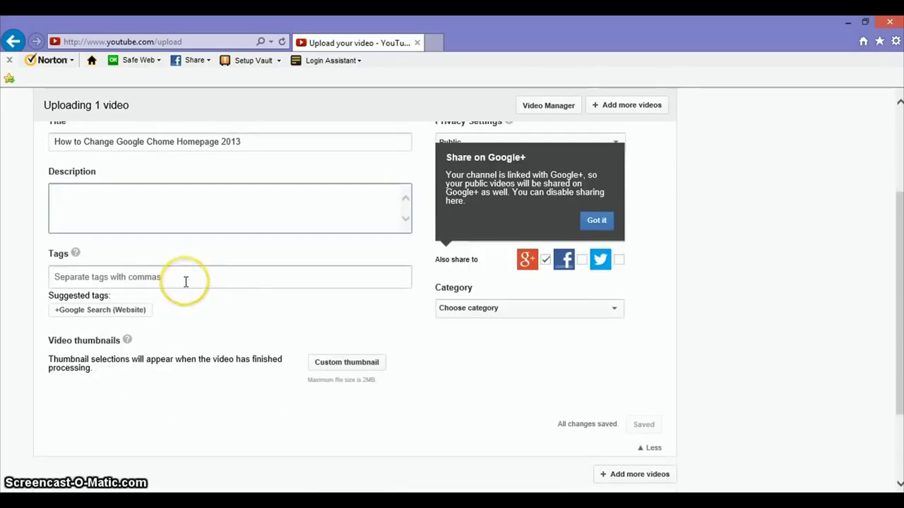
{"action": "left_click", "coordinate": [186, 281]}
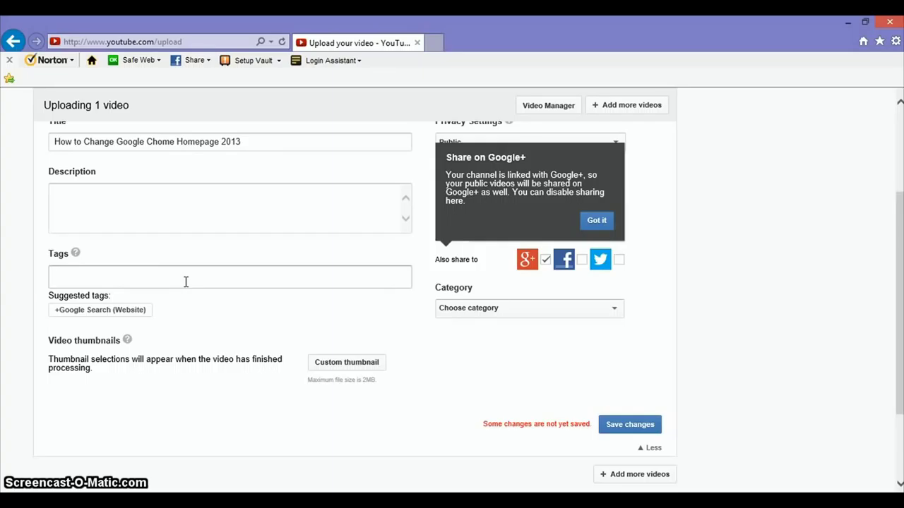
{"action": "left_click", "coordinate": [143, 281]}
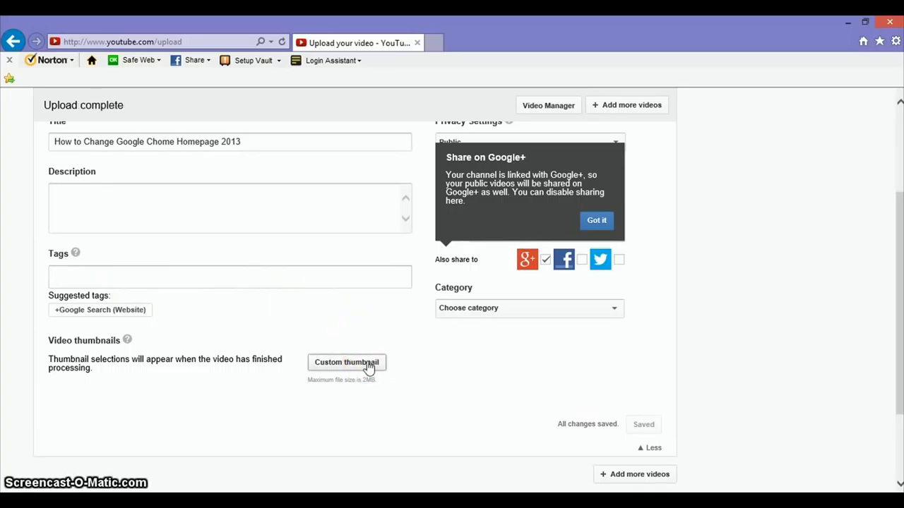
- Leave tags empty, dismiss the Google+ notice and keep the video's privacy set to Public
{"action": "scroll", "coordinate": [423, 339], "scroll_direction": "up", "scroll_amount": 3}
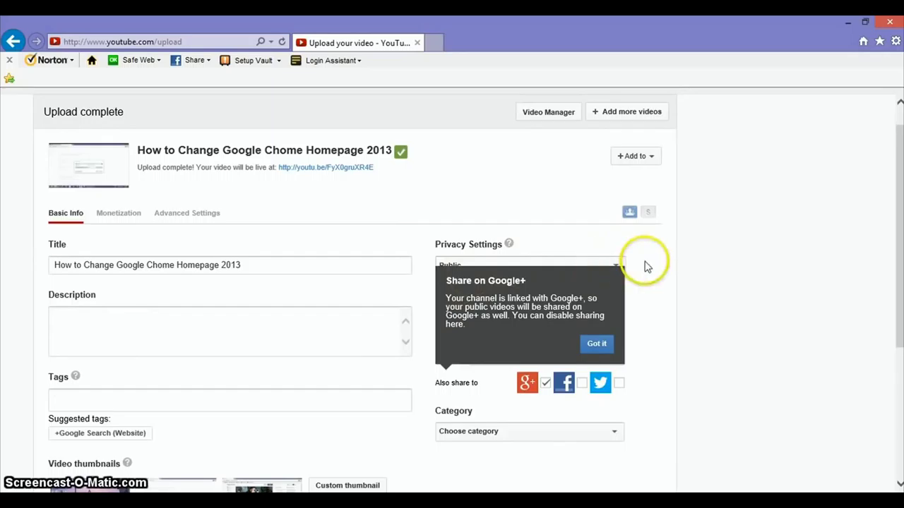
{"action": "left_click", "coordinate": [642, 263]}
{"action": "left_click", "coordinate": [597, 344]}
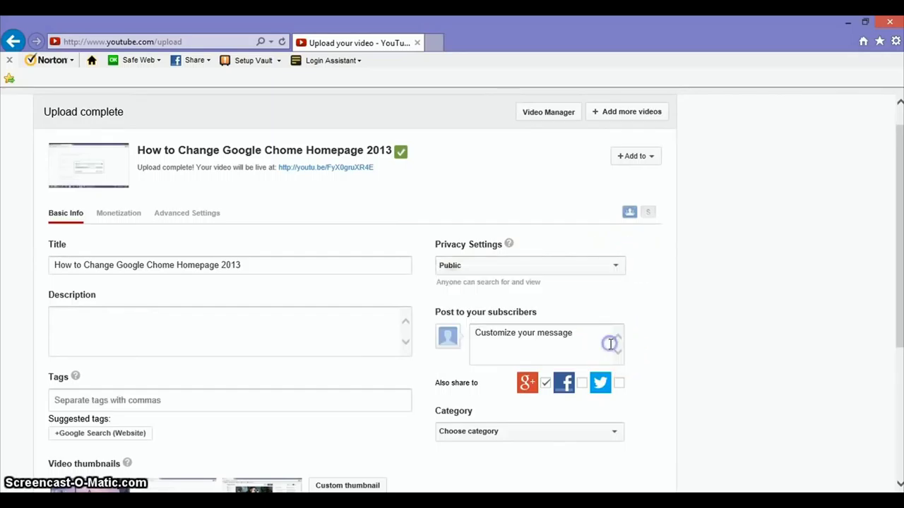
{"action": "left_click", "coordinate": [620, 272]}
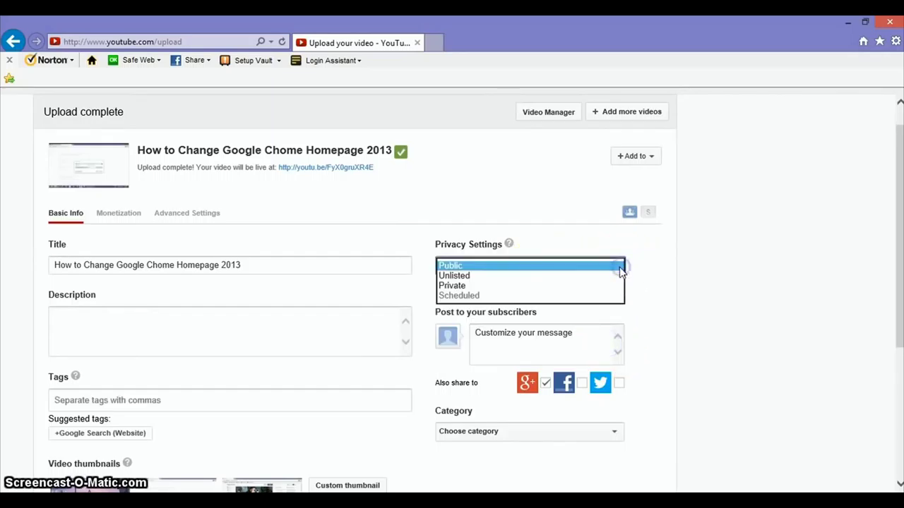
{"action": "left_click", "coordinate": [507, 281]}
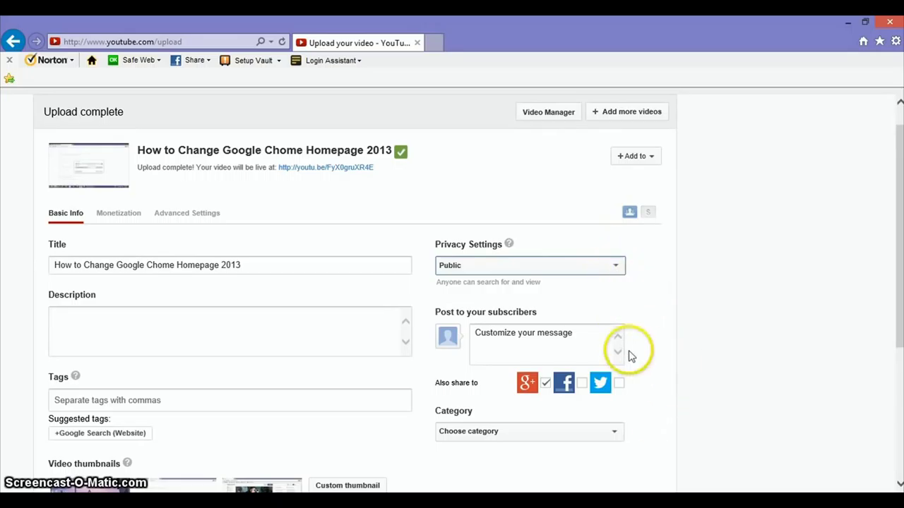
- Leave the video category unset and save the basic details
{"action": "scroll", "coordinate": [644, 341], "scroll_direction": "down", "scroll_amount": 1}
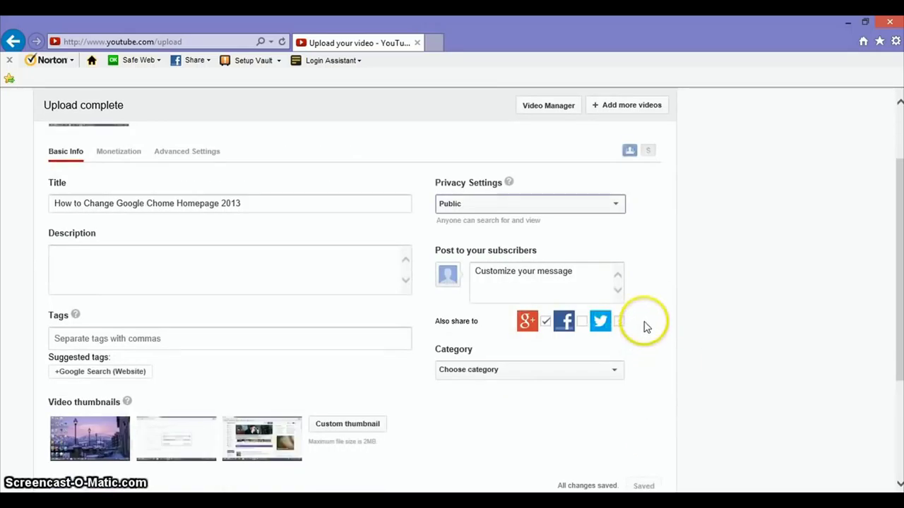
{"action": "left_click", "coordinate": [614, 369]}
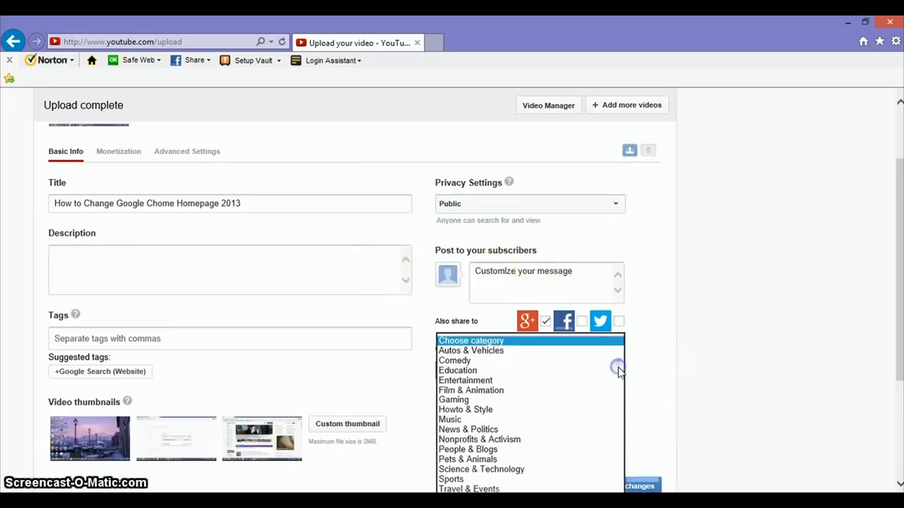
{"action": "left_click", "coordinate": [541, 342]}
{"action": "scroll", "coordinate": [635, 360], "scroll_direction": "down", "scroll_amount": 3}
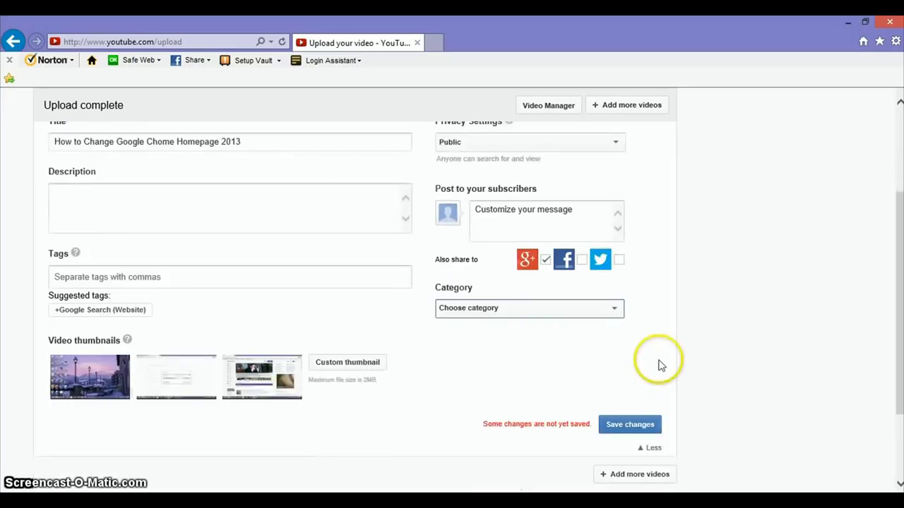
{"action": "left_click", "coordinate": [659, 357]}
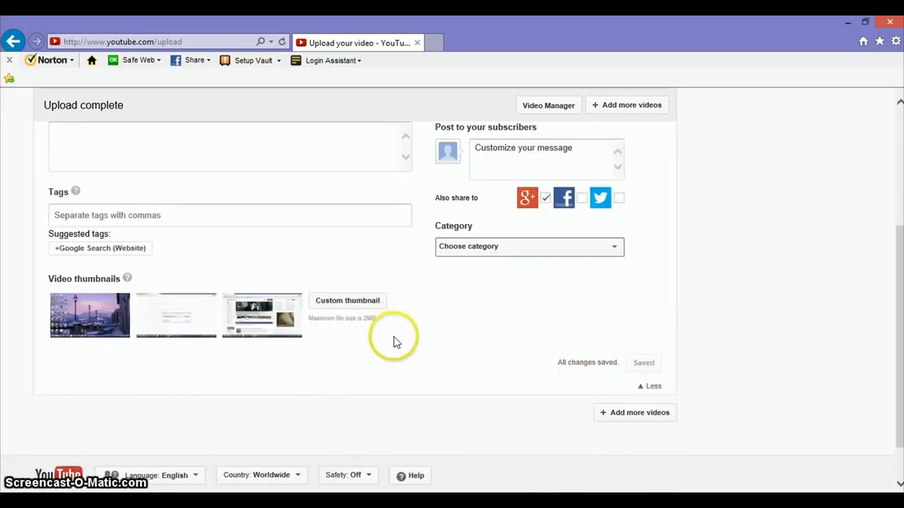
- Set the first auto-generated still frame as the video's thumbnail
{"action": "left_click", "coordinate": [81, 323]}
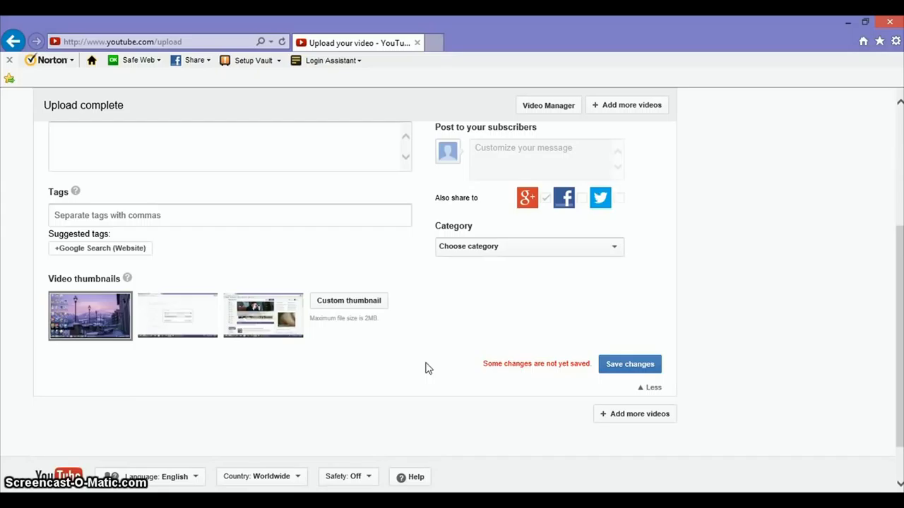
{"action": "scroll", "coordinate": [427, 367], "scroll_direction": "up", "scroll_amount": 1}
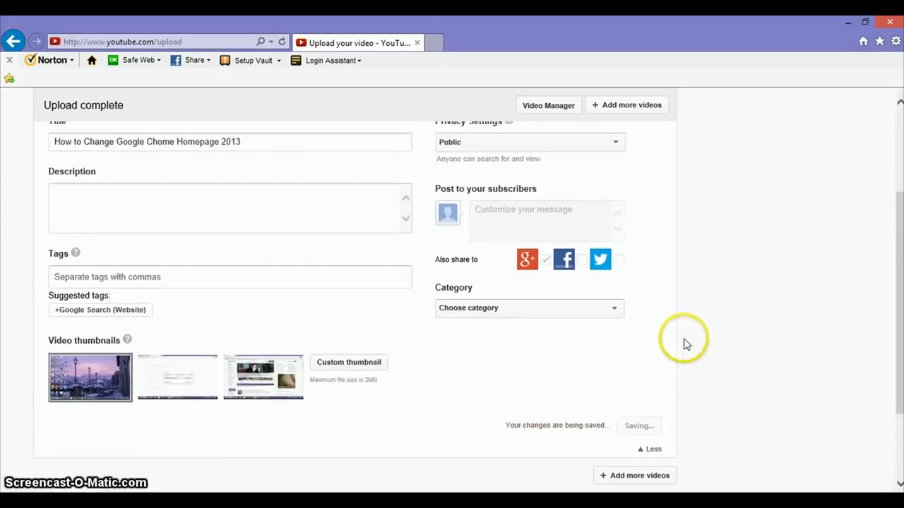
{"action": "scroll", "coordinate": [681, 346], "scroll_direction": "up", "scroll_amount": 2}
{"action": "scroll", "coordinate": [688, 344], "scroll_direction": "up", "scroll_amount": 1}
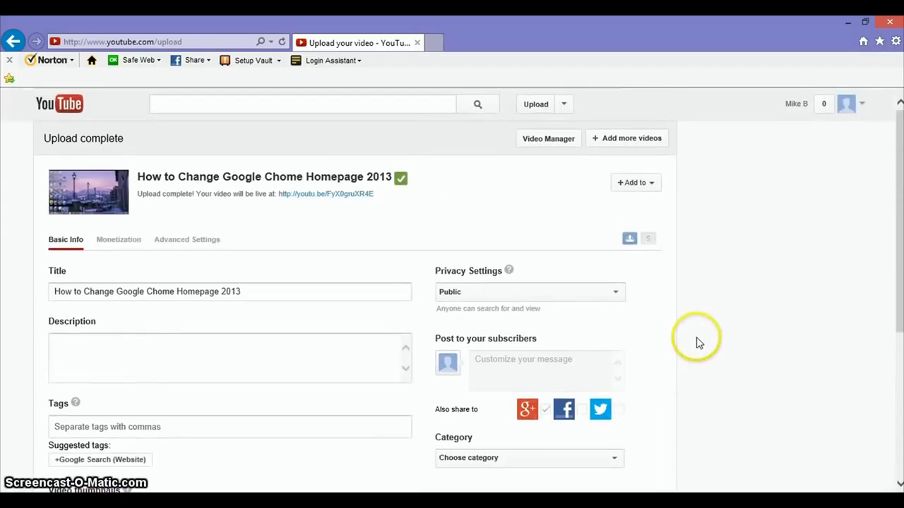
- Skip adding the video to a playlist and turn on Monetize my video
{"action": "left_click", "coordinate": [645, 192]}
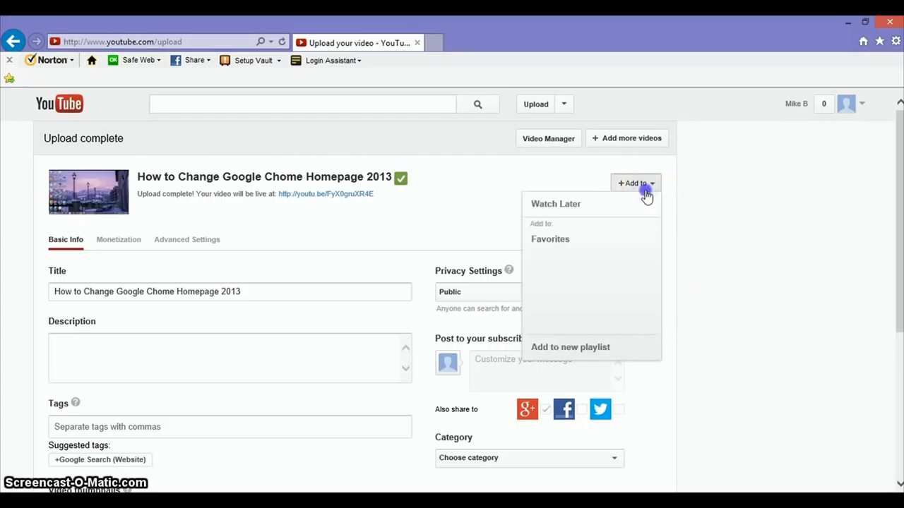
{"action": "left_click", "coordinate": [645, 192]}
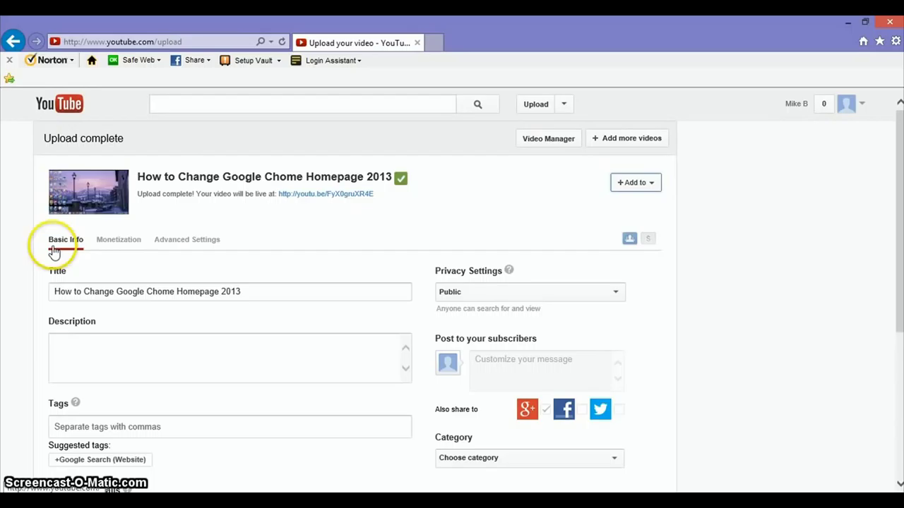
{"action": "left_click", "coordinate": [128, 248]}
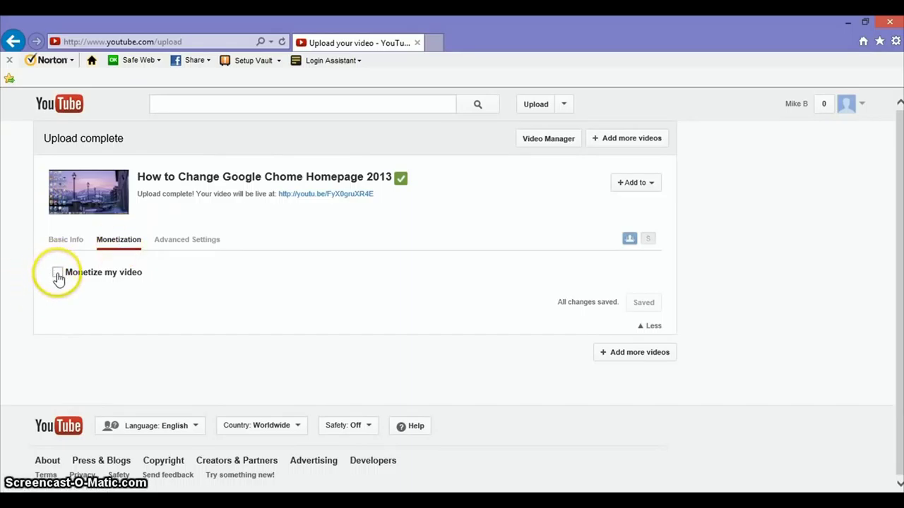
{"action": "left_click", "coordinate": [57, 273]}
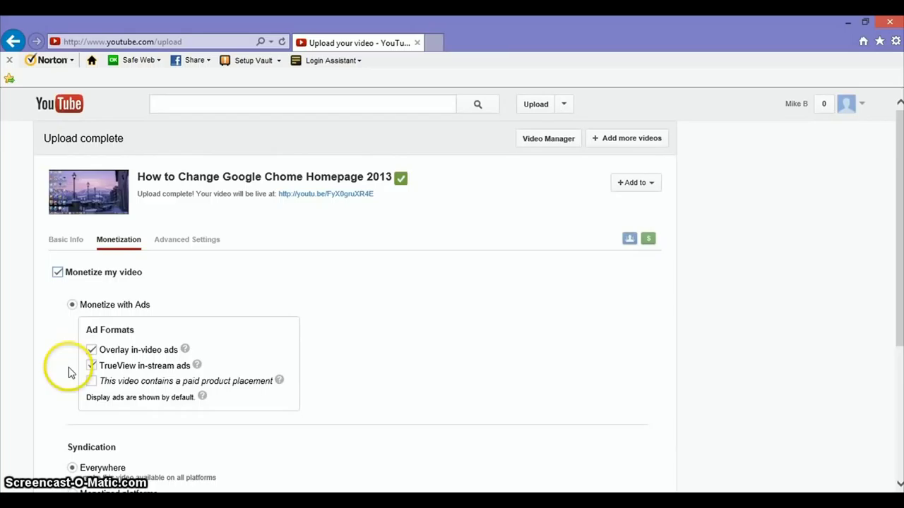
- Mark the video as containing paid product placement and save the monetization settings
{"action": "scroll", "coordinate": [69, 372], "scroll_direction": "down", "scroll_amount": 1}
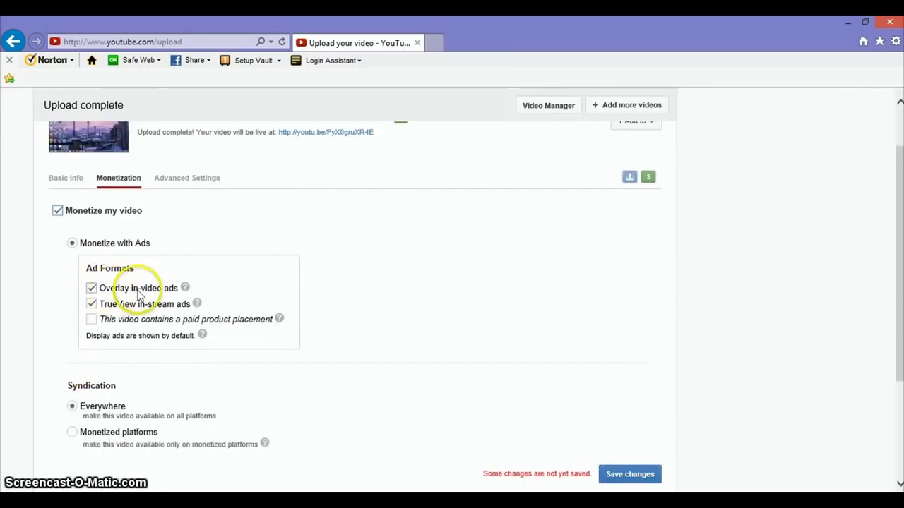
{"action": "left_click", "coordinate": [91, 319]}
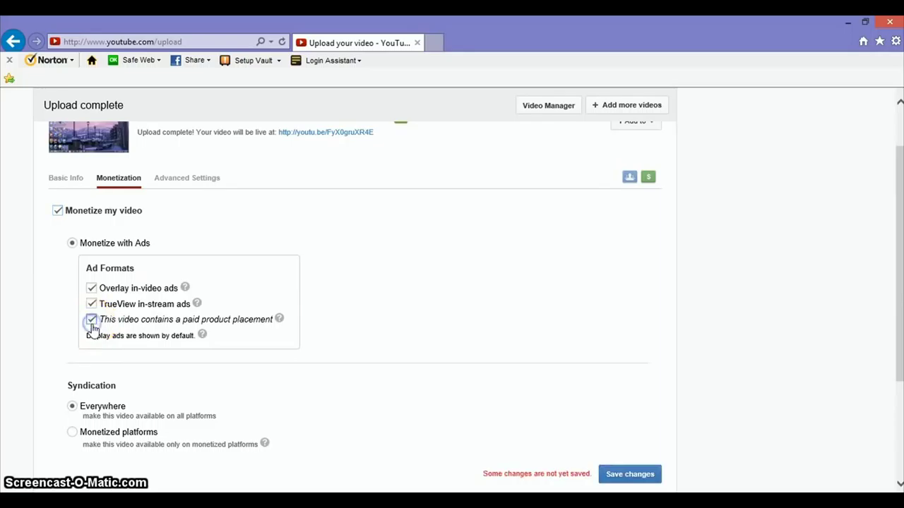
{"action": "left_click", "coordinate": [91, 288]}
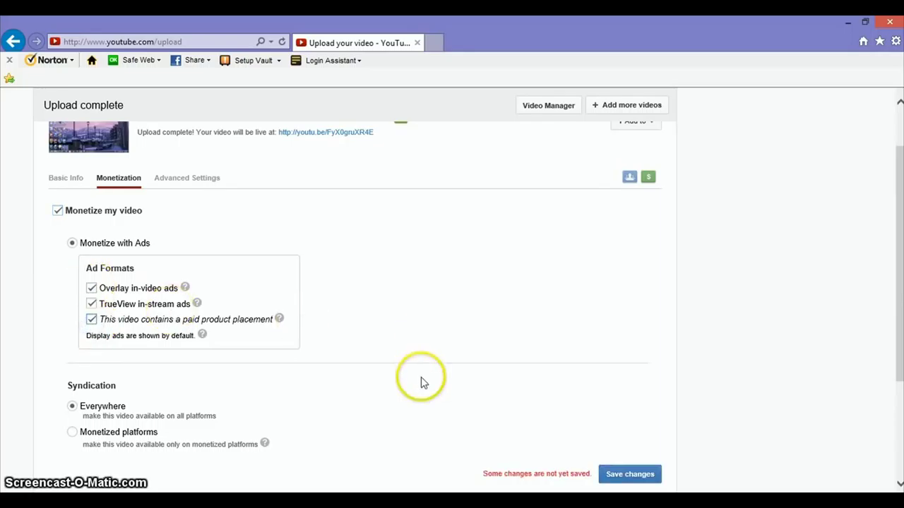
{"action": "left_click", "coordinate": [639, 474]}
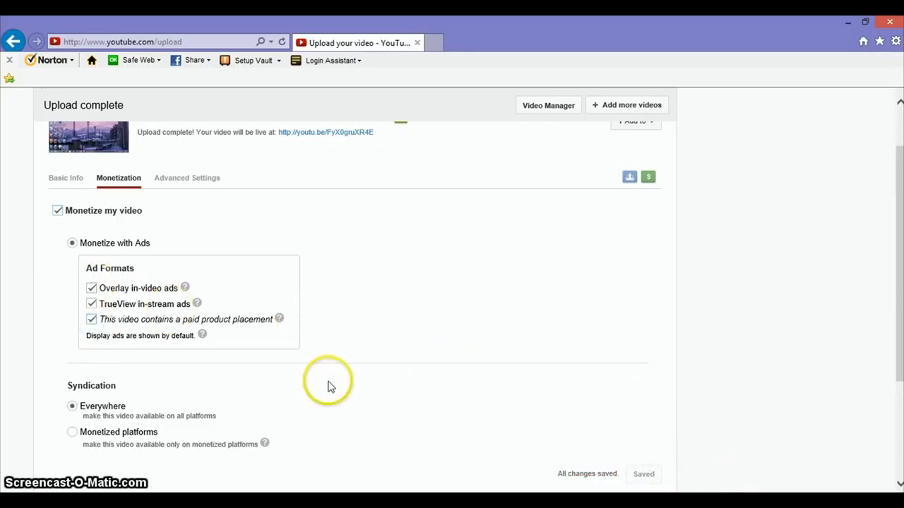
{"action": "scroll", "coordinate": [331, 386], "scroll_direction": "up", "scroll_amount": 2}
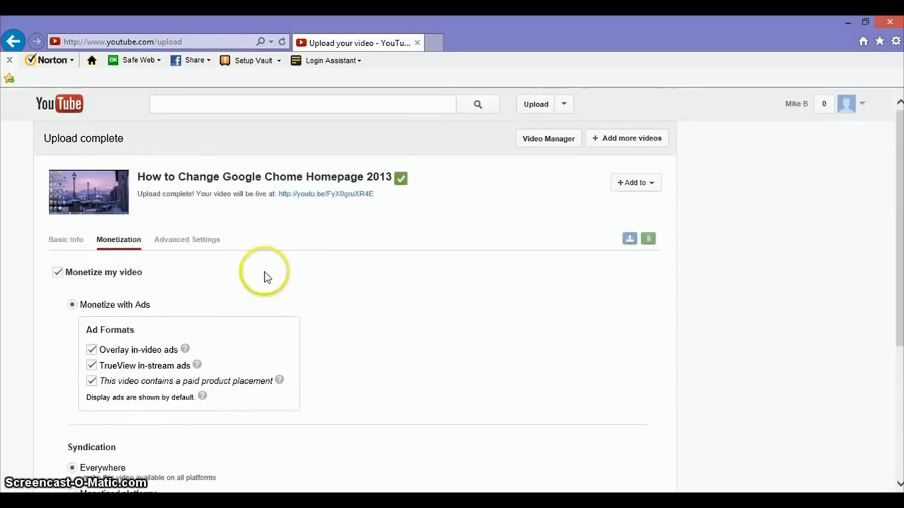
- In Advanced Settings, keep Allow video responses set to Approved
{"action": "left_click", "coordinate": [192, 241]}
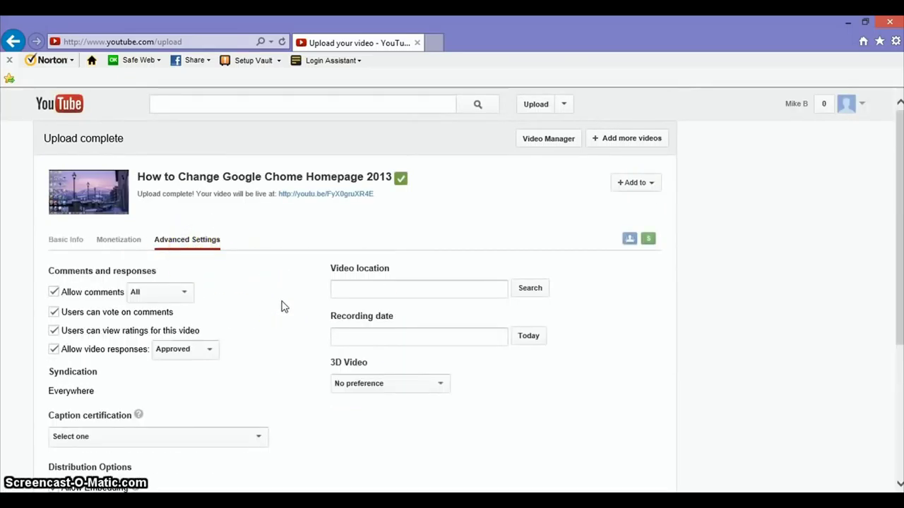
{"action": "scroll", "coordinate": [281, 306], "scroll_direction": "down", "scroll_amount": 1}
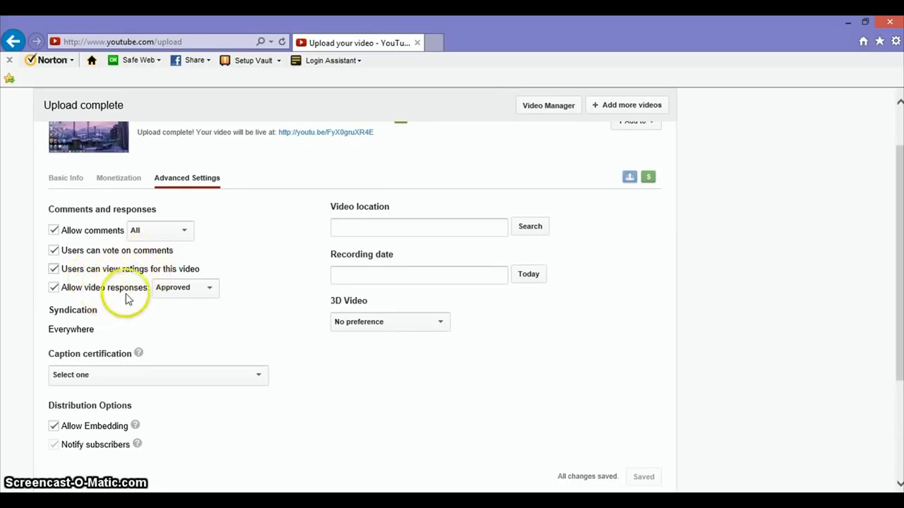
{"action": "left_click", "coordinate": [213, 291]}
{"action": "left_click", "coordinate": [213, 290]}
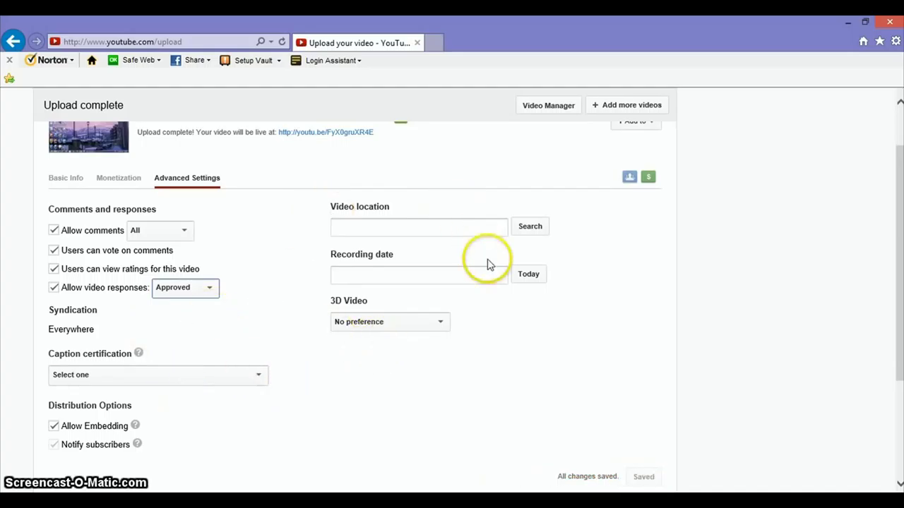
{"action": "left_click", "coordinate": [59, 179]}
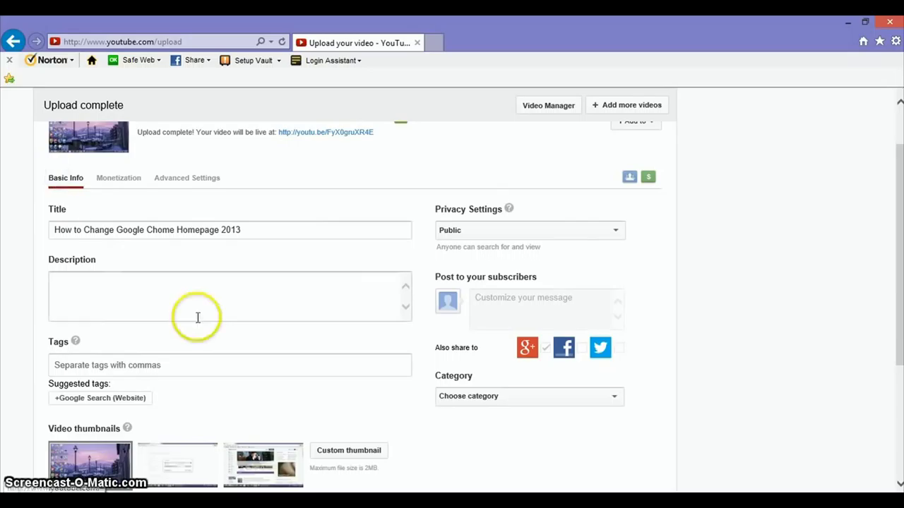
{"action": "left_click", "coordinate": [186, 288]}
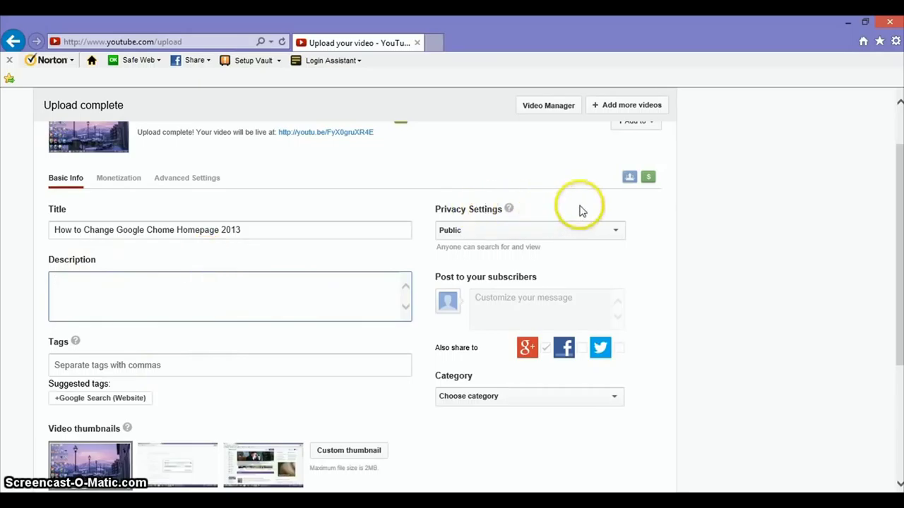
{"action": "scroll", "coordinate": [597, 215], "scroll_direction": "up", "scroll_amount": 2}
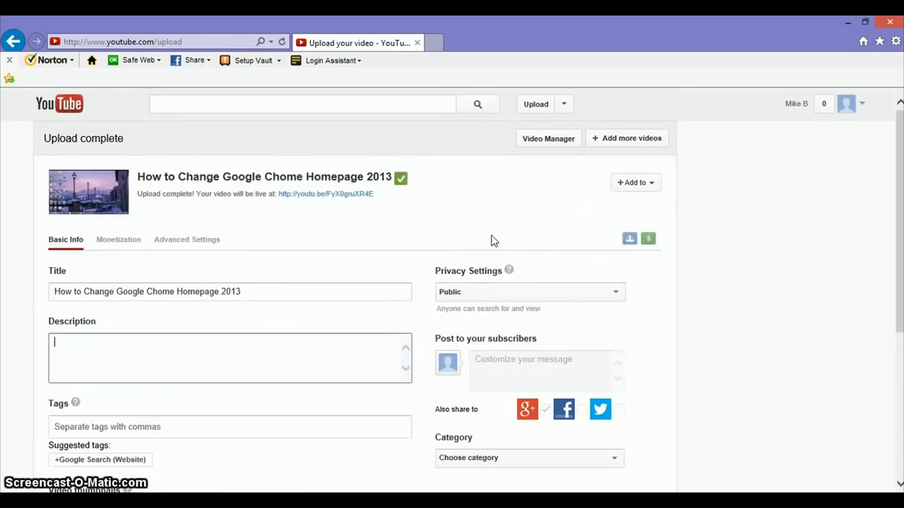
{"action": "left_click", "coordinate": [292, 245]}
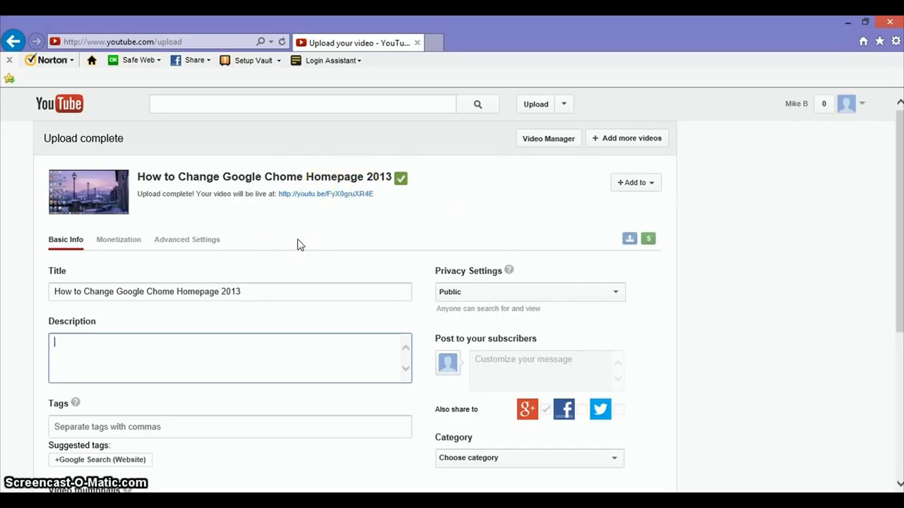